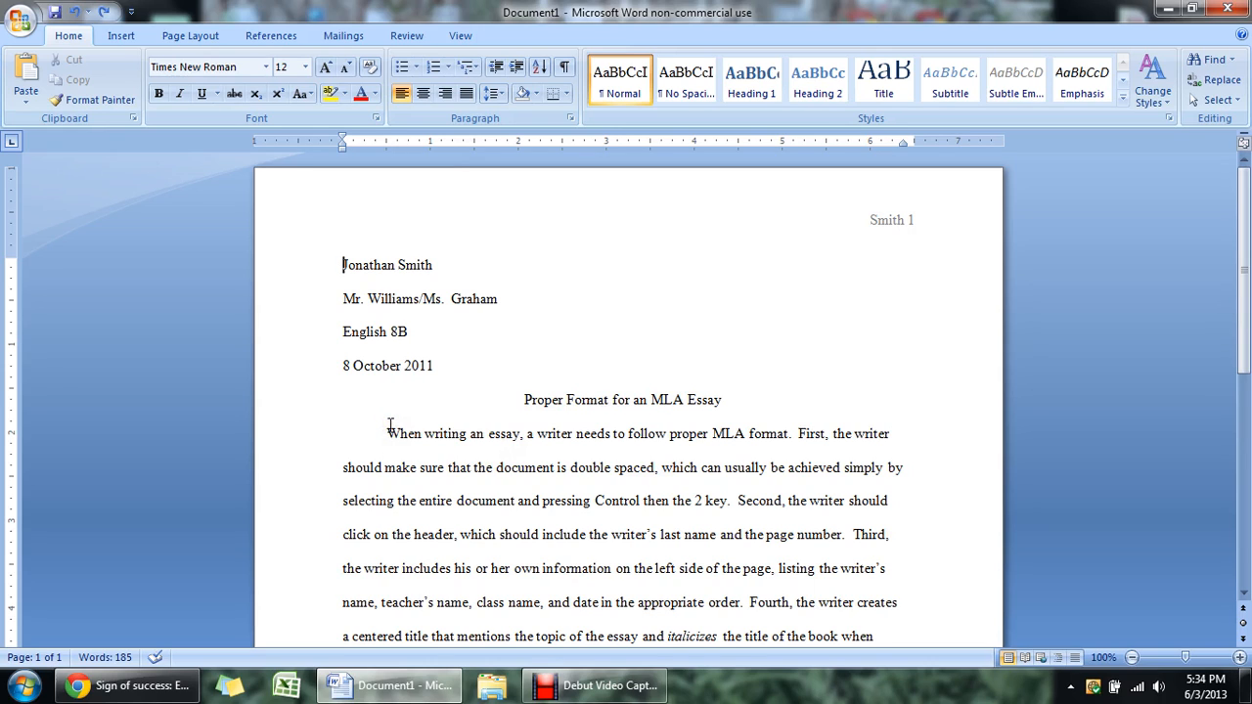
- Delete all of the essay's body text, remove the last name and page number from the header, and return to the body
key(ctrl+a)
key(Delete)
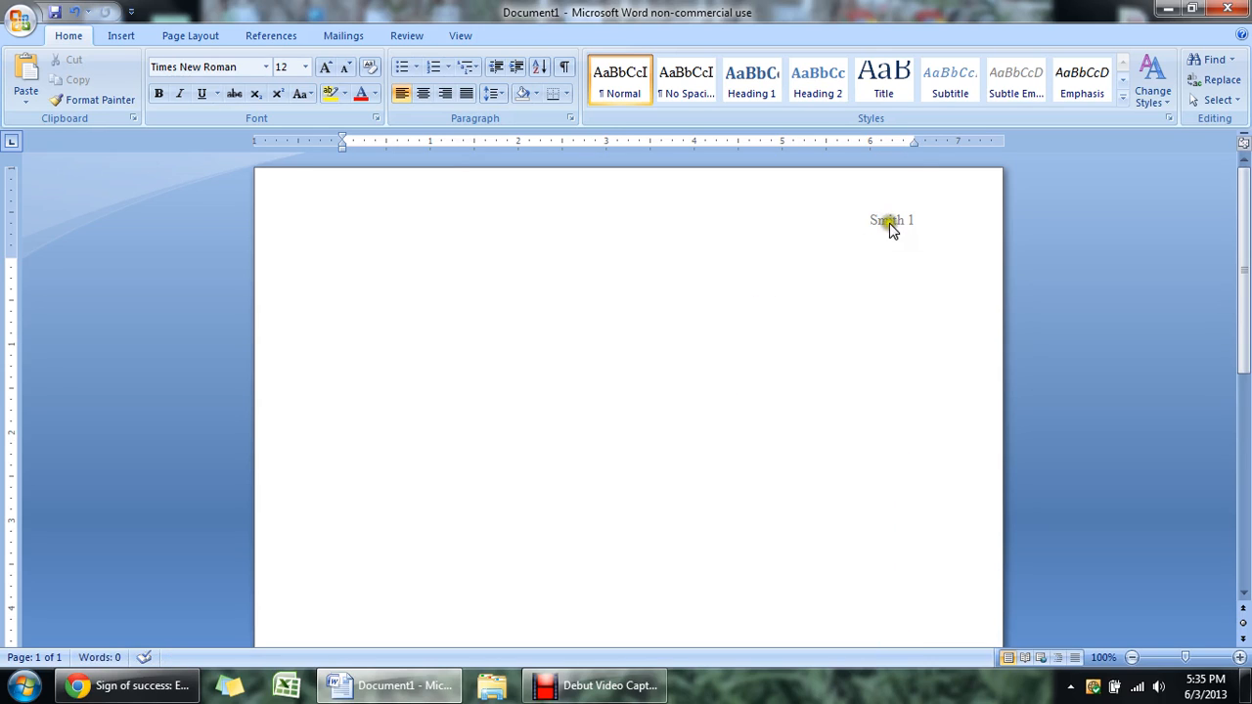
double_click(900, 223)
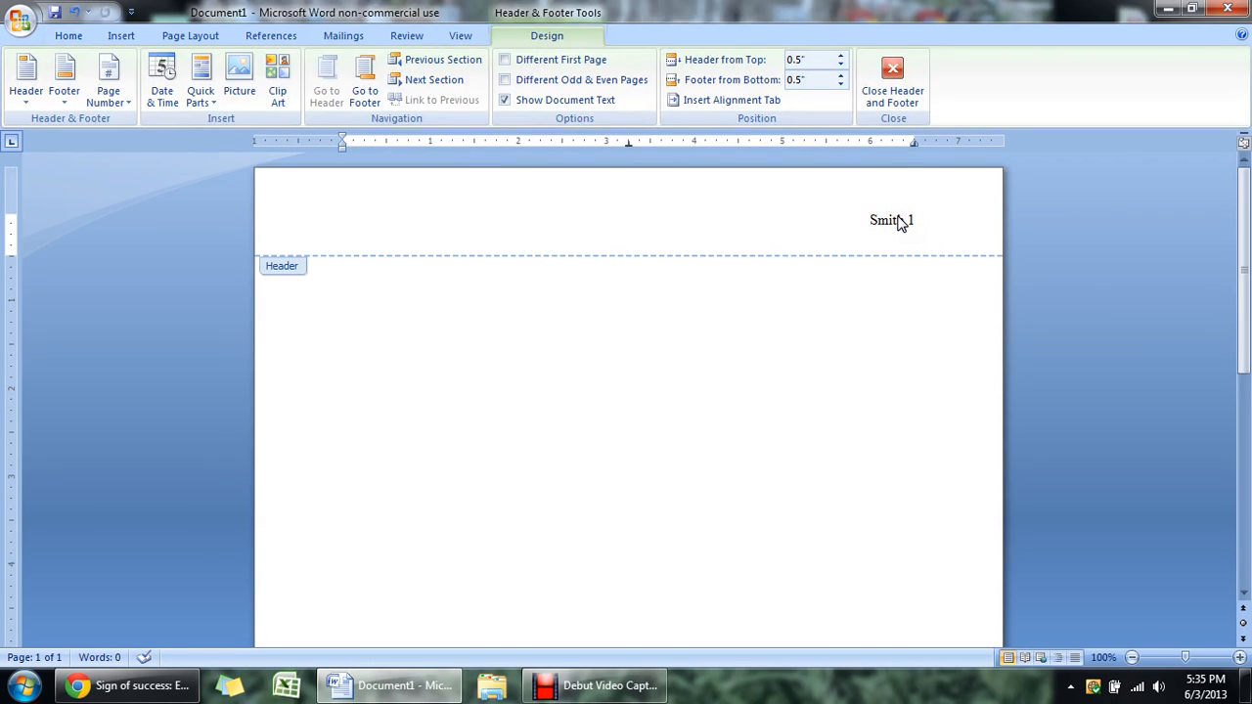
double_click(899, 223)
key(Delete)
double_click(519, 395)
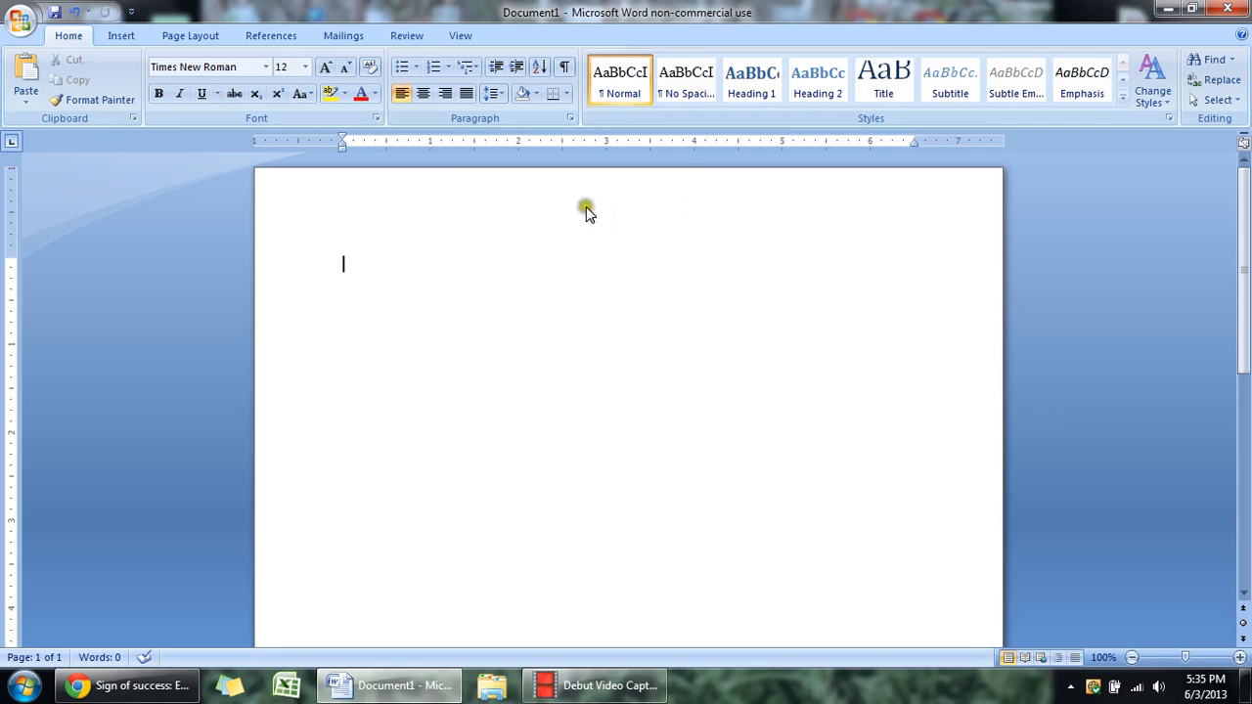
- Open the page header for editing and check its font settings
double_click(461, 225)
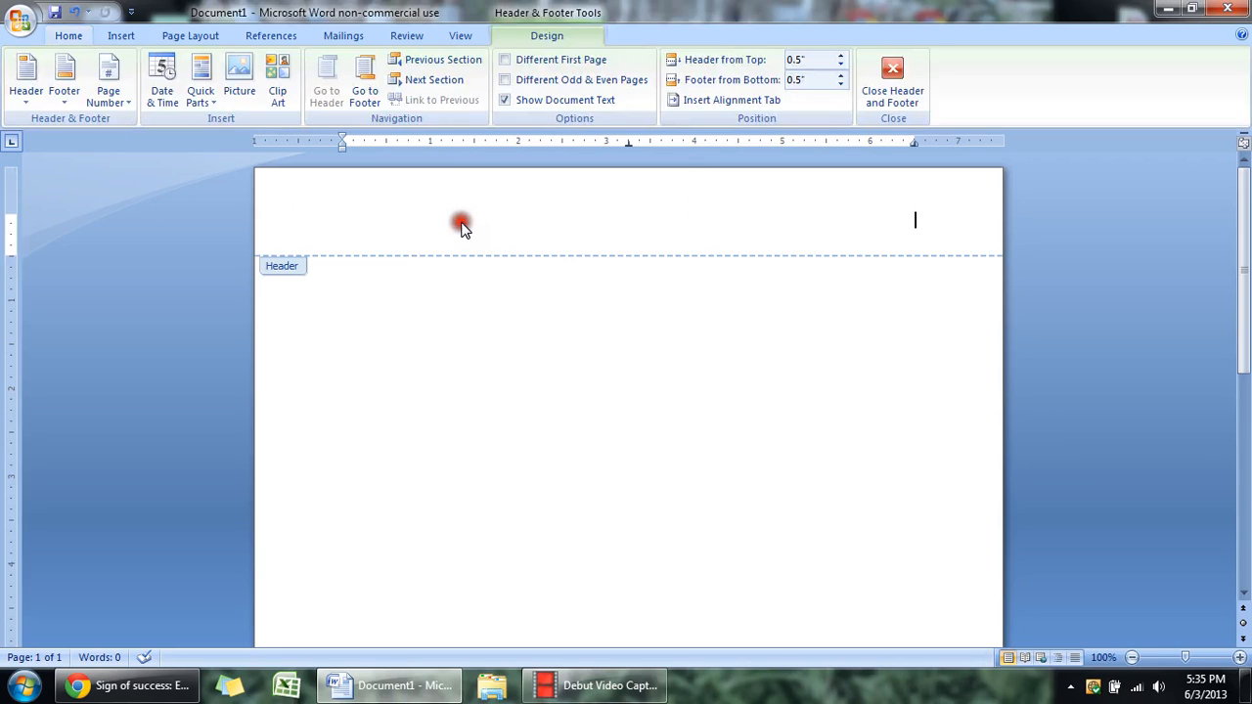
double_click(522, 284)
right_click(568, 196)
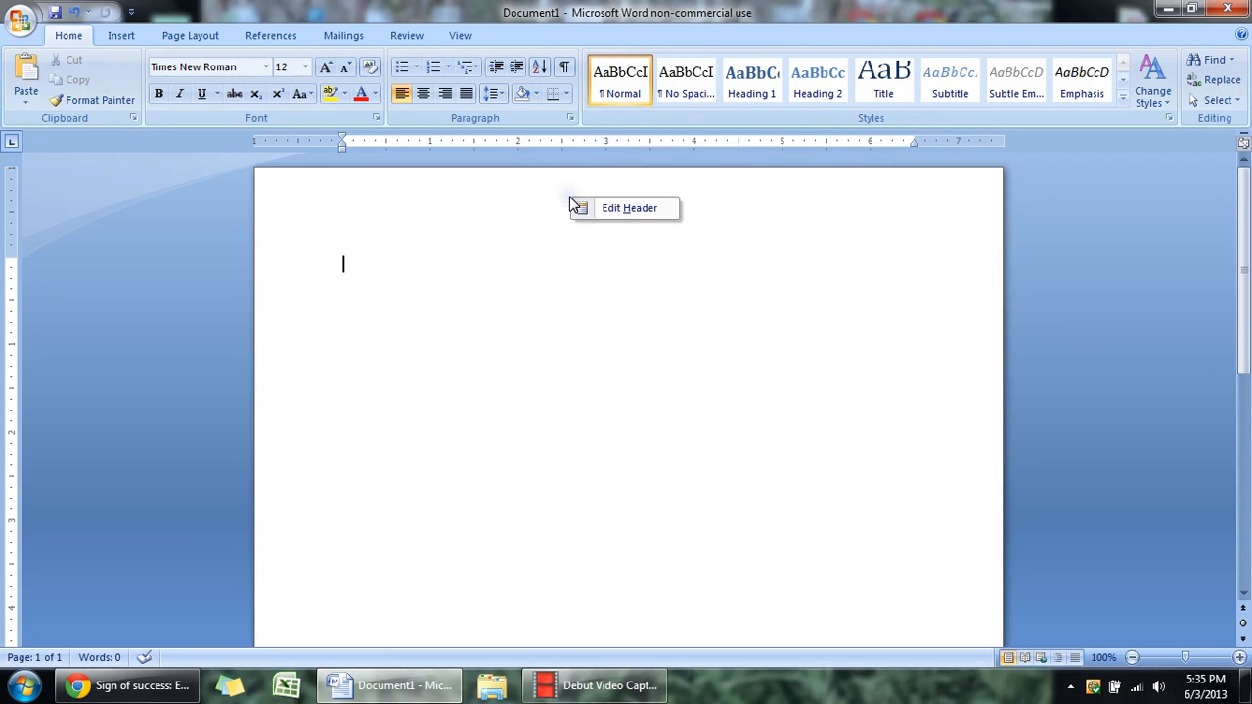
click(625, 208)
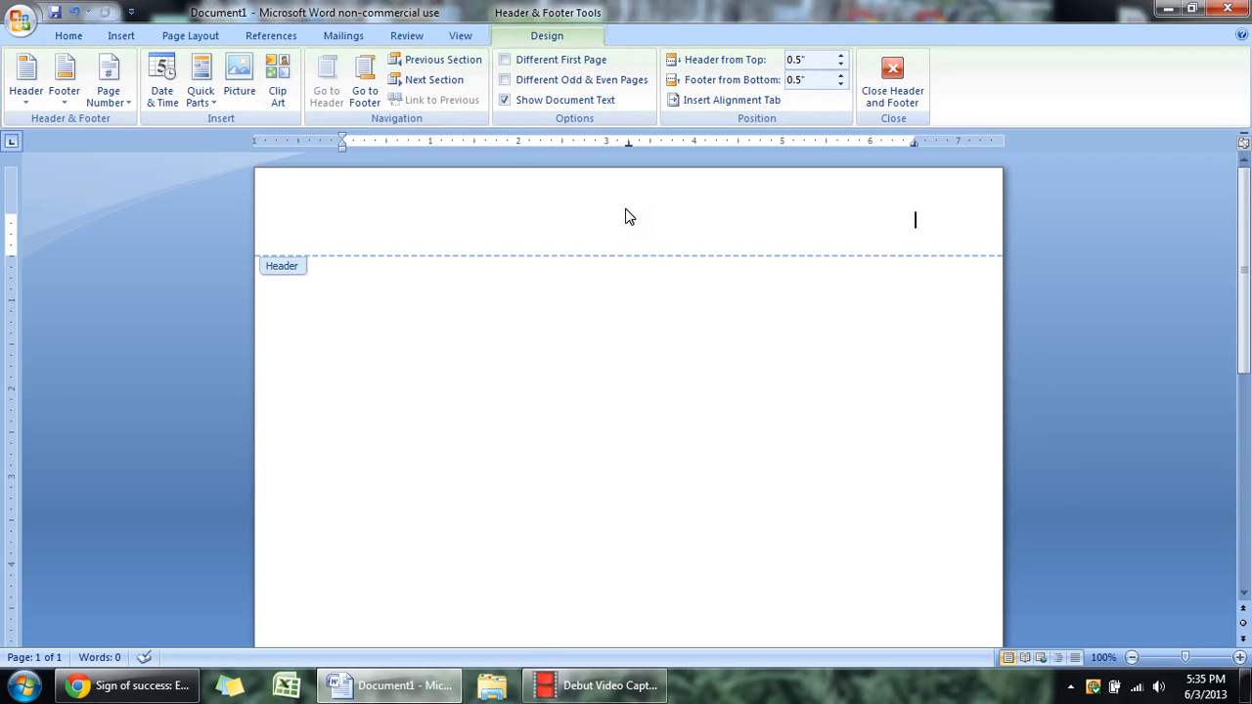
click(68, 36)
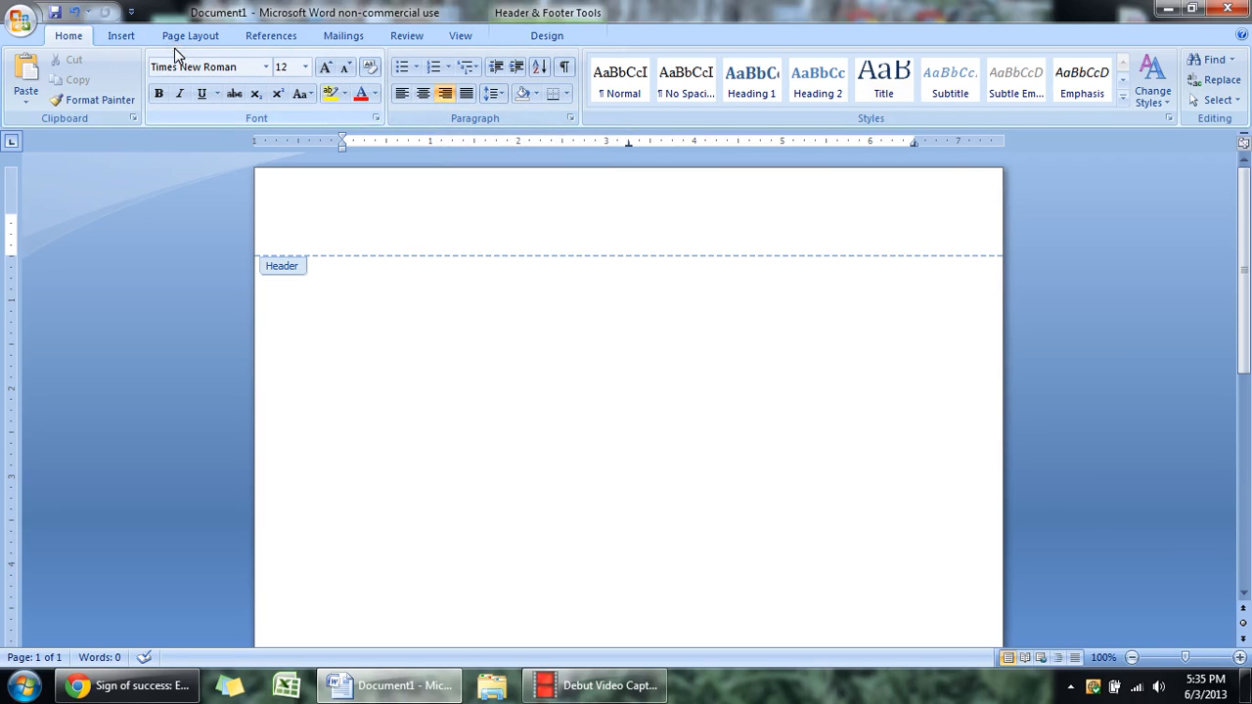
click(546, 36)
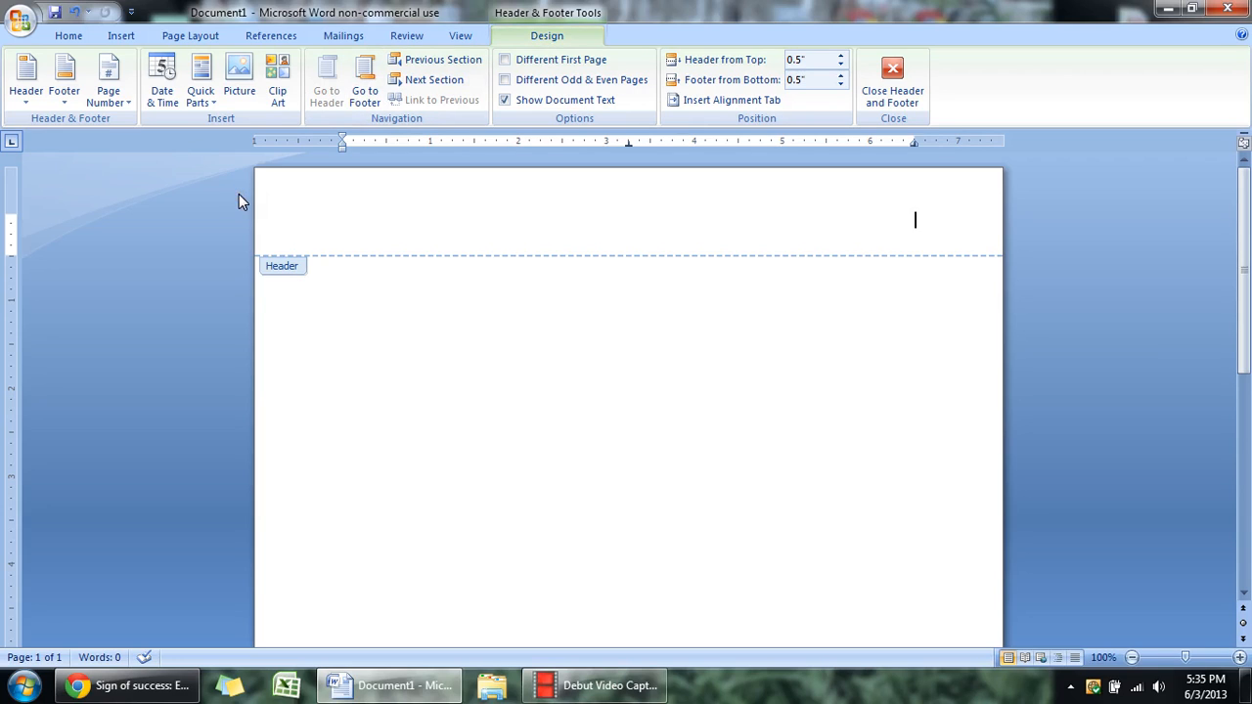
- Try entering the student's last name and the page number 1 manually in the header
text(mith 1)
key(shift+Home)
key(BackSpace)
- Insert a Plain Number 3 page number at the top of the page and put the student's last name before it
click(105, 100)
mouse_move(159, 130)
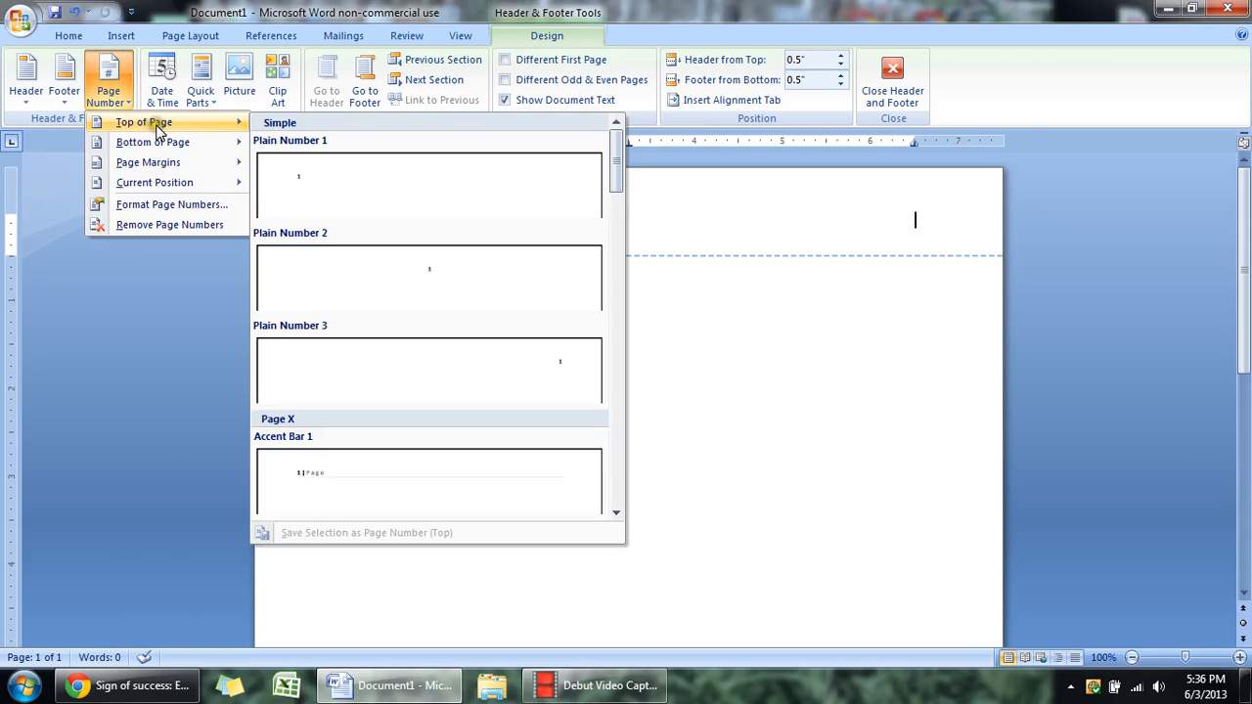
click(433, 375)
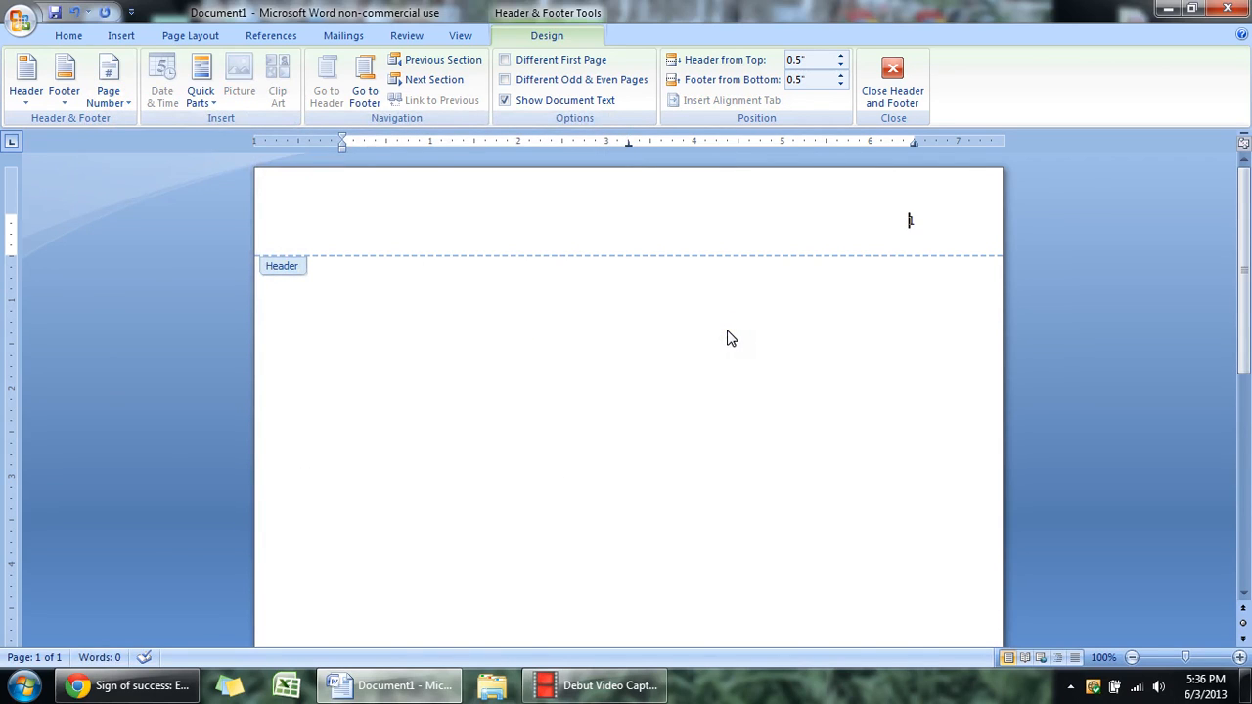
text(A)
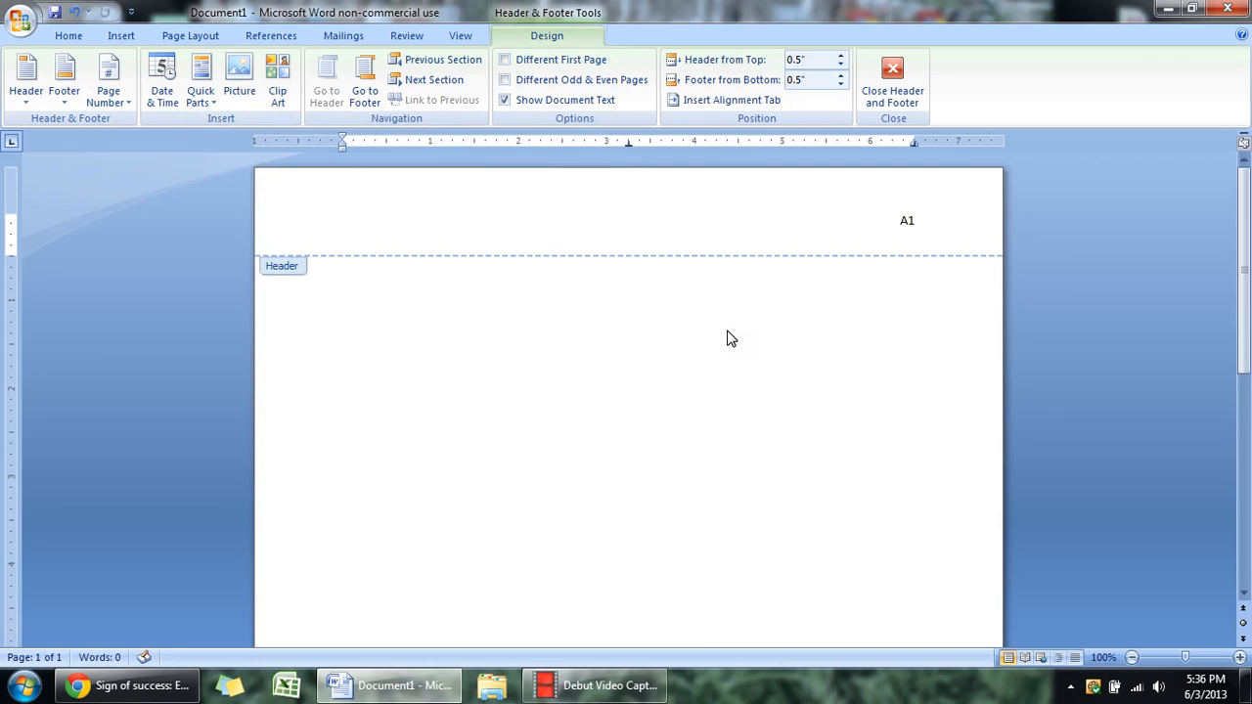
text(Smith)
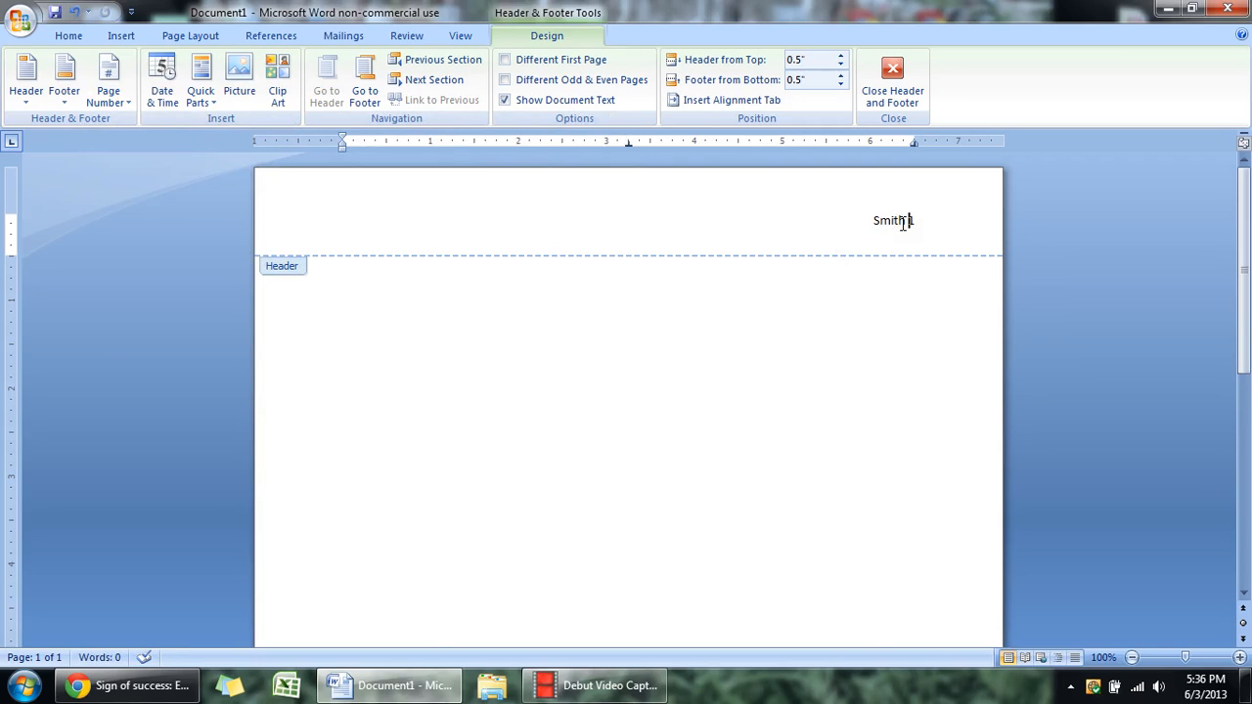
- Format the header's last name and page number in Times New Roman, size 12, and return to the body
click(64, 35)
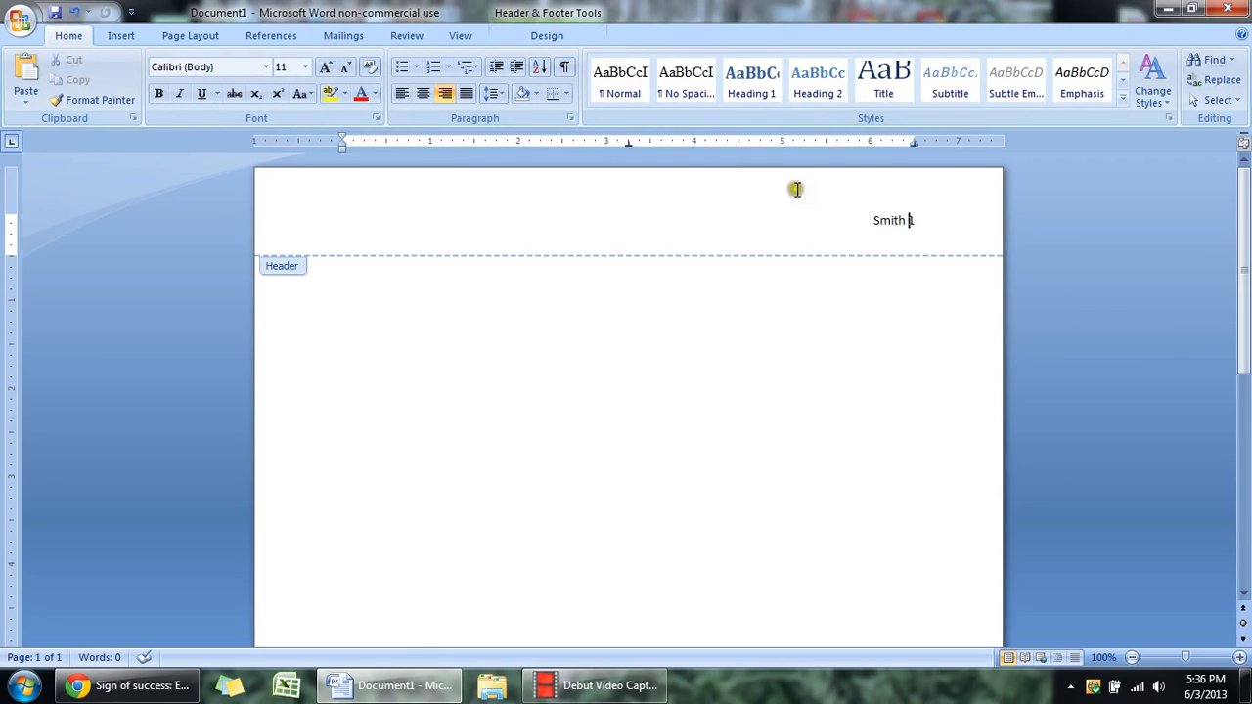
triple_click(902, 217)
click(240, 68)
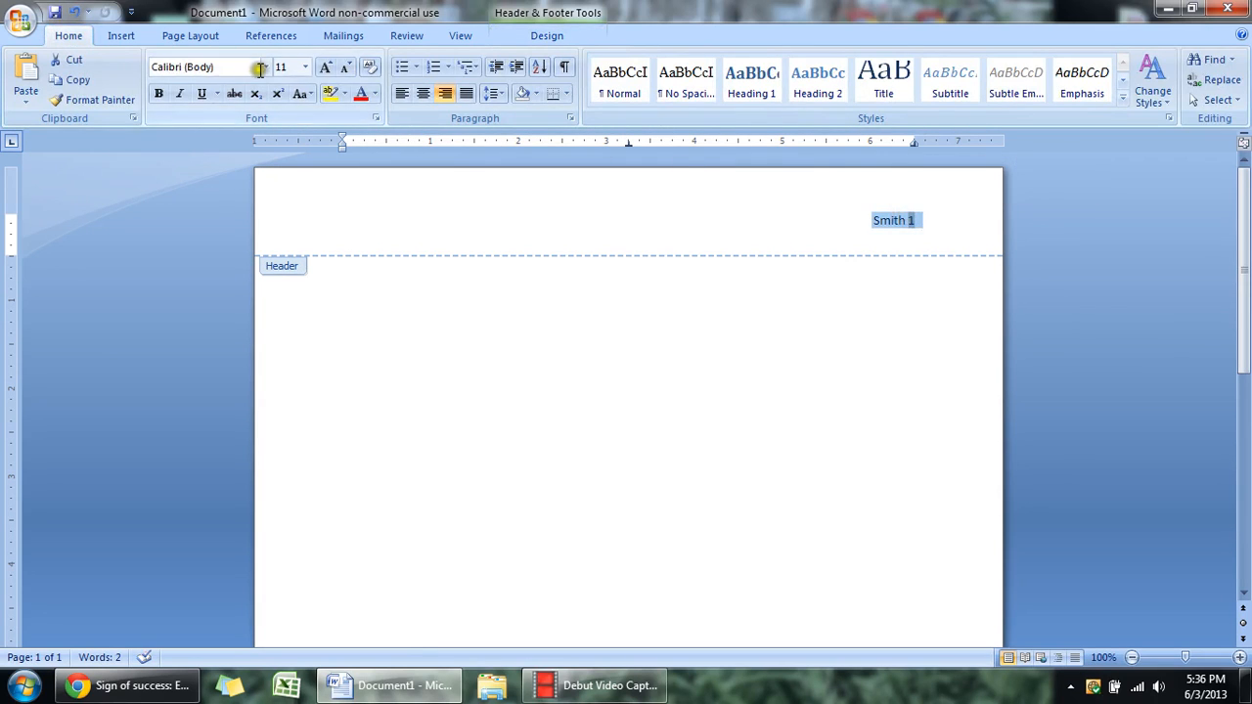
text(Times New Roman)
key(Return)
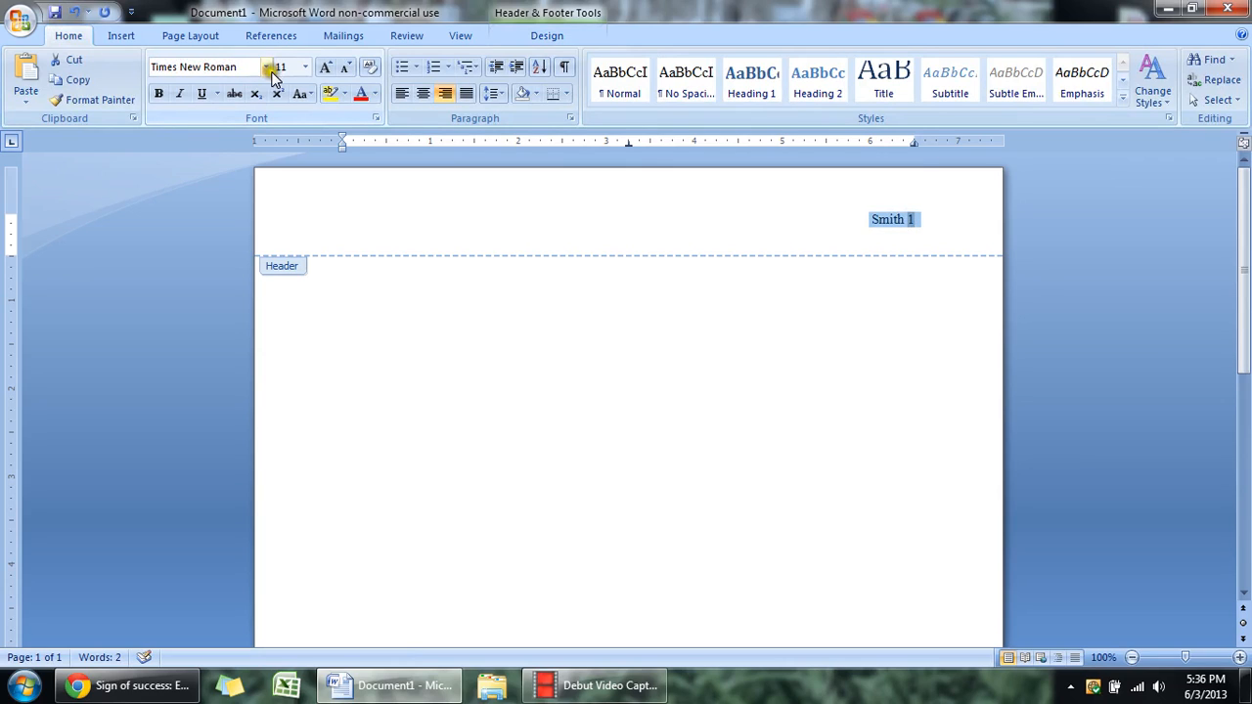
click(281, 68)
text(12)
key(Return)
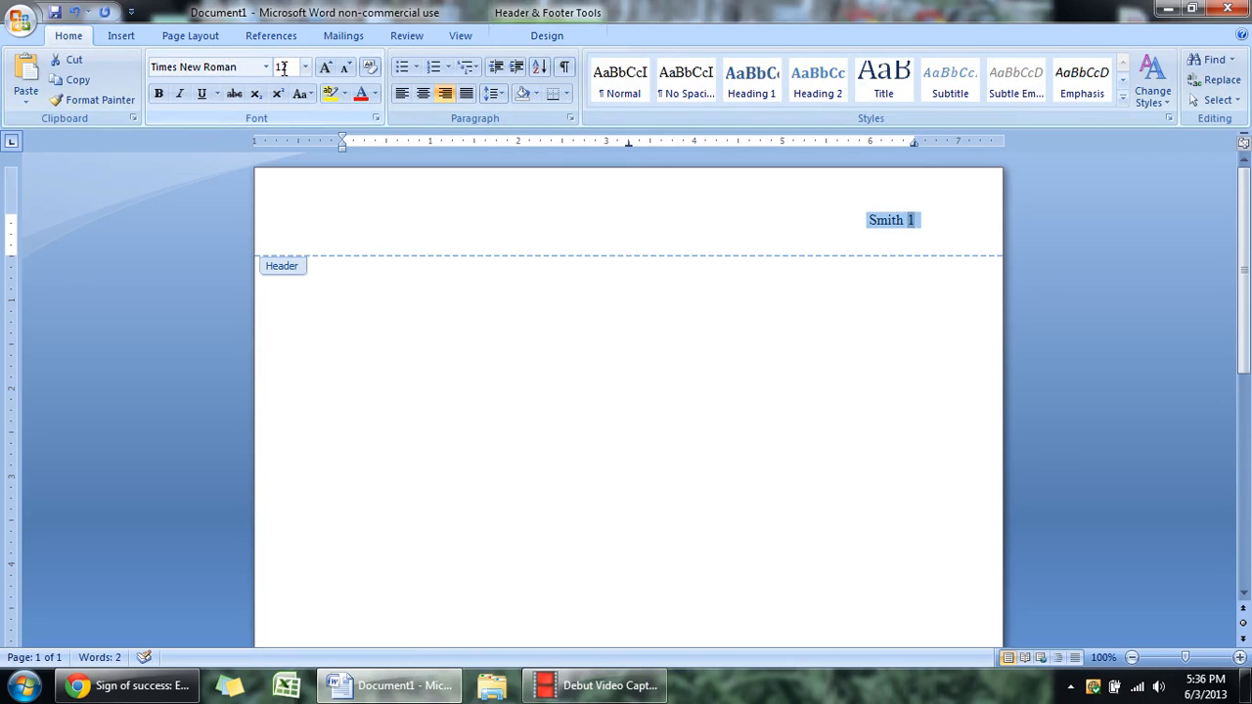
double_click(455, 326)
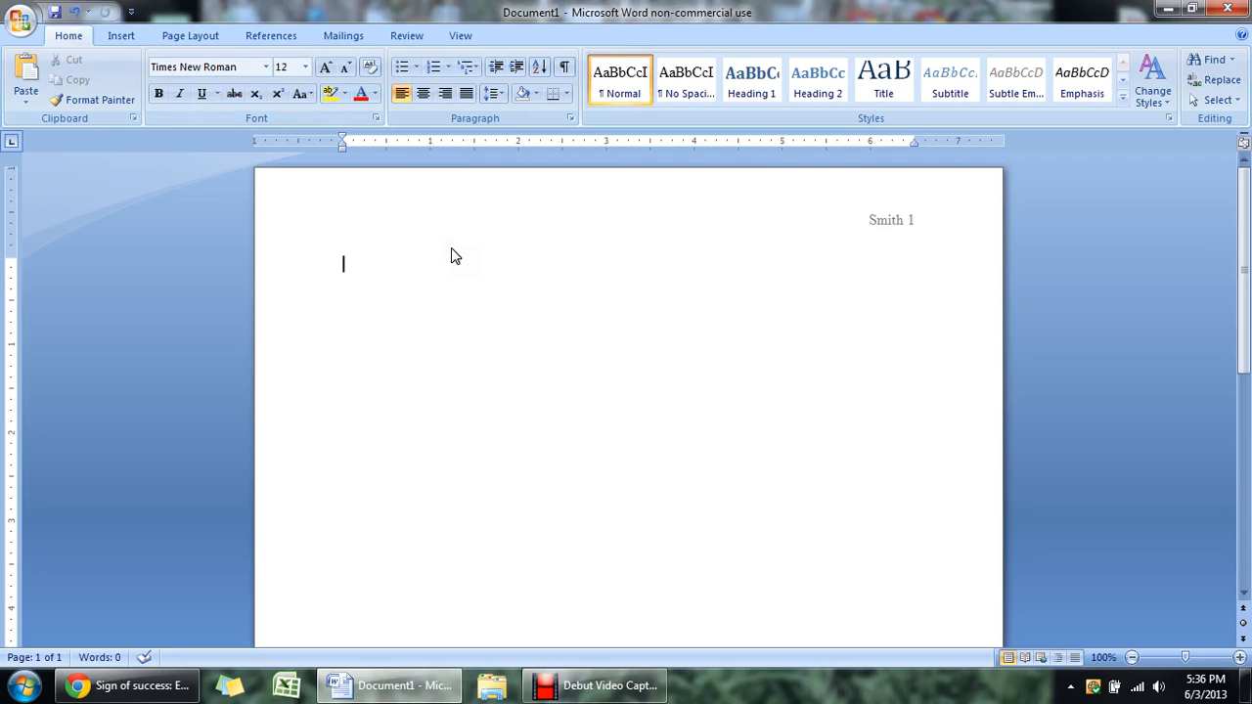
- Enter the heading on four lines: the student's full name, the teacher's name, Science 8B, and 7 June 2013
text(Jonathan Smith )
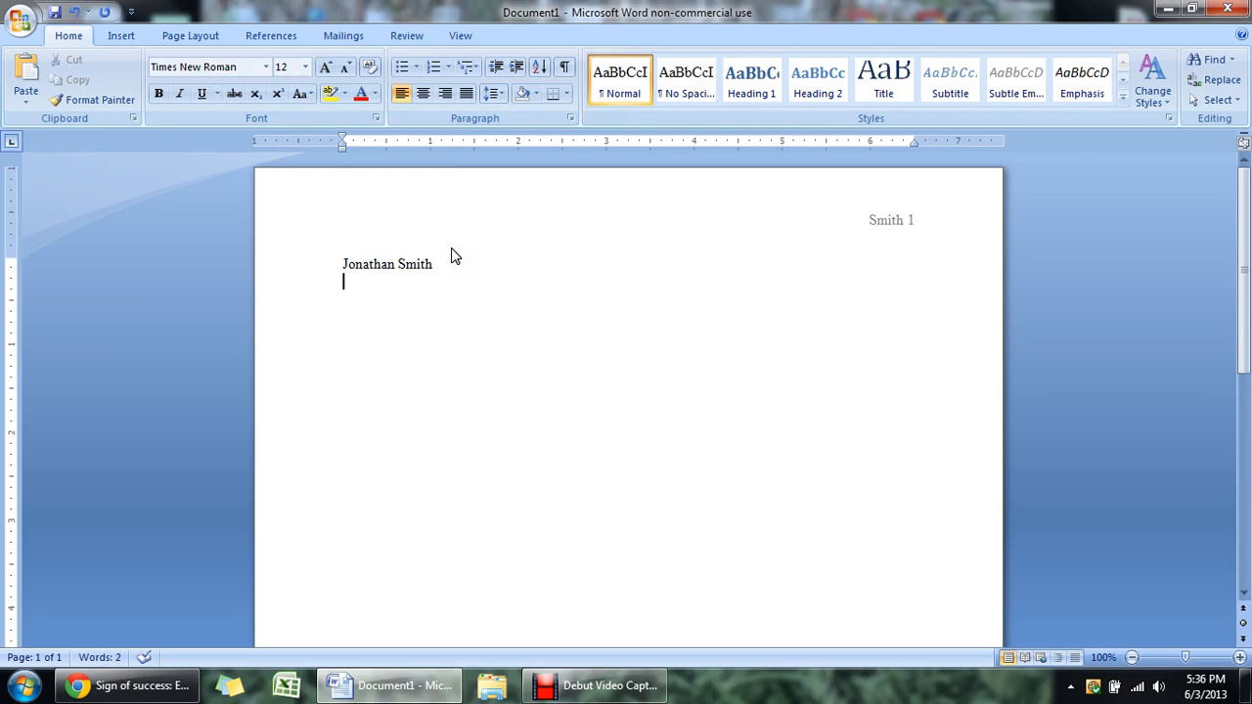
text(Ms. Rogers)
key(Return)
text(Science 8B)
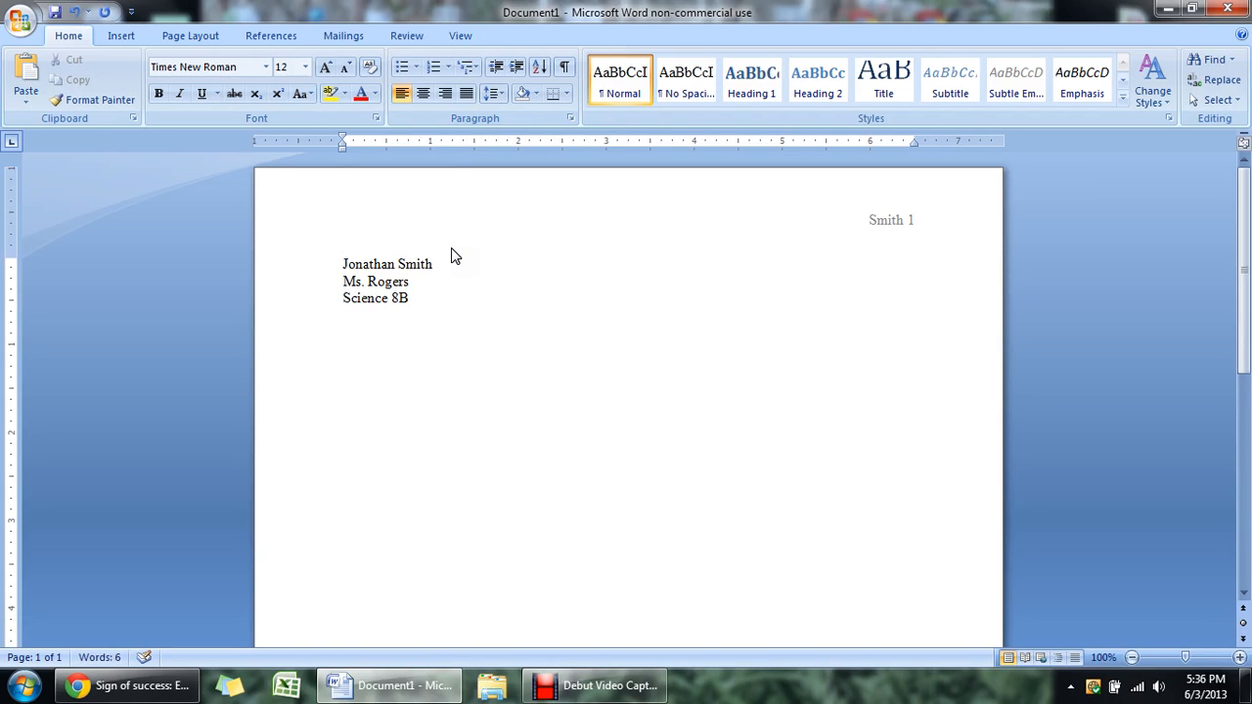
key(Return)
text(7 June 2013)
- Select all the heading lines and alternate their line spacing between double and single, ending with single
key(ctrl+a)
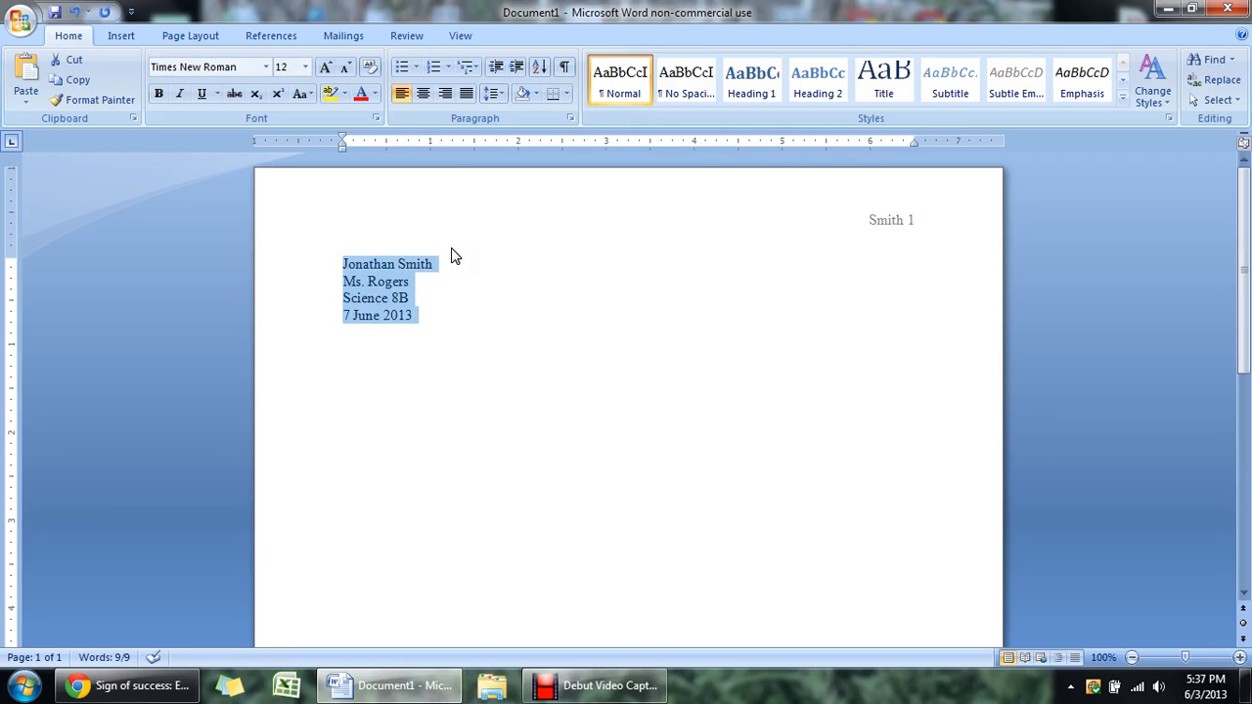
key(ctrl+2)
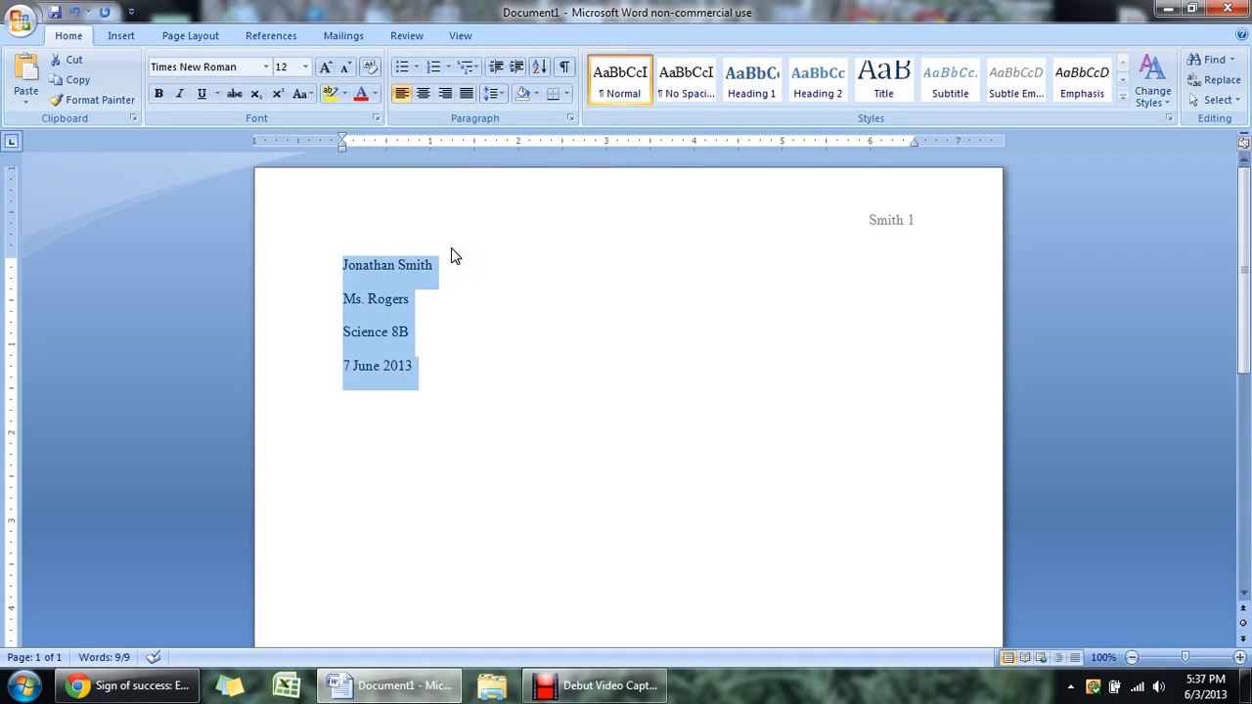
key(ctrl+1)
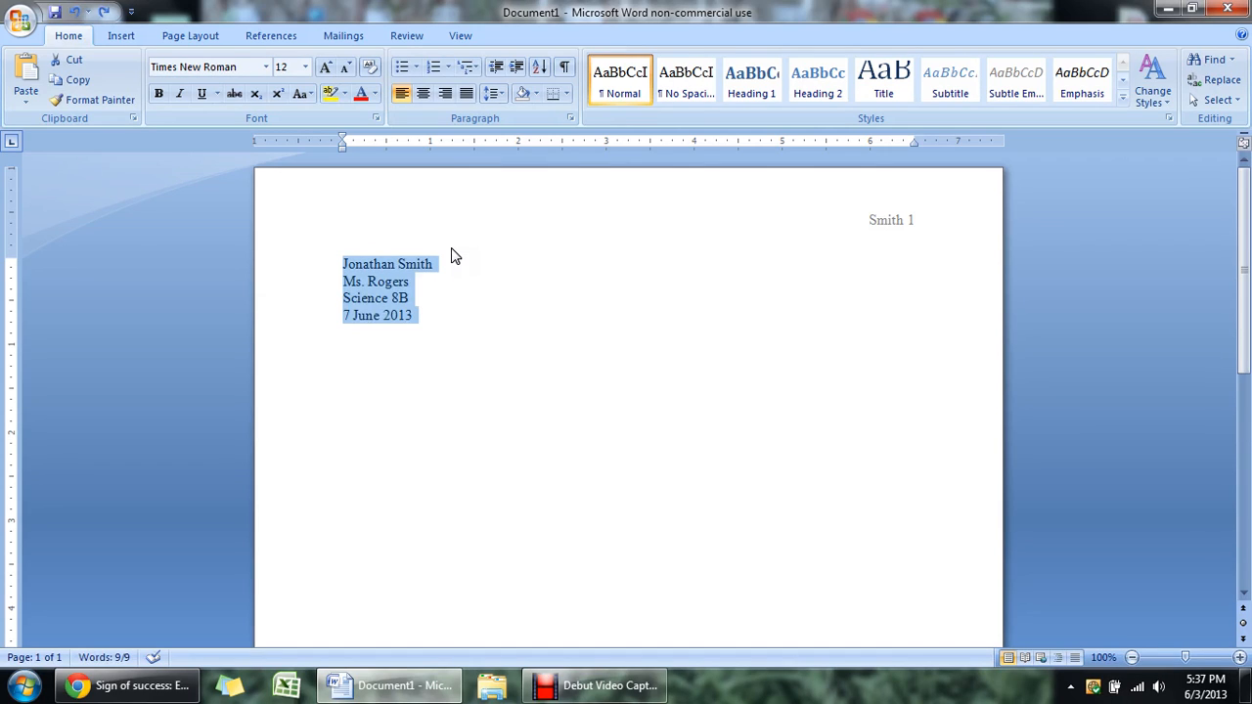
key(ctrl+2)
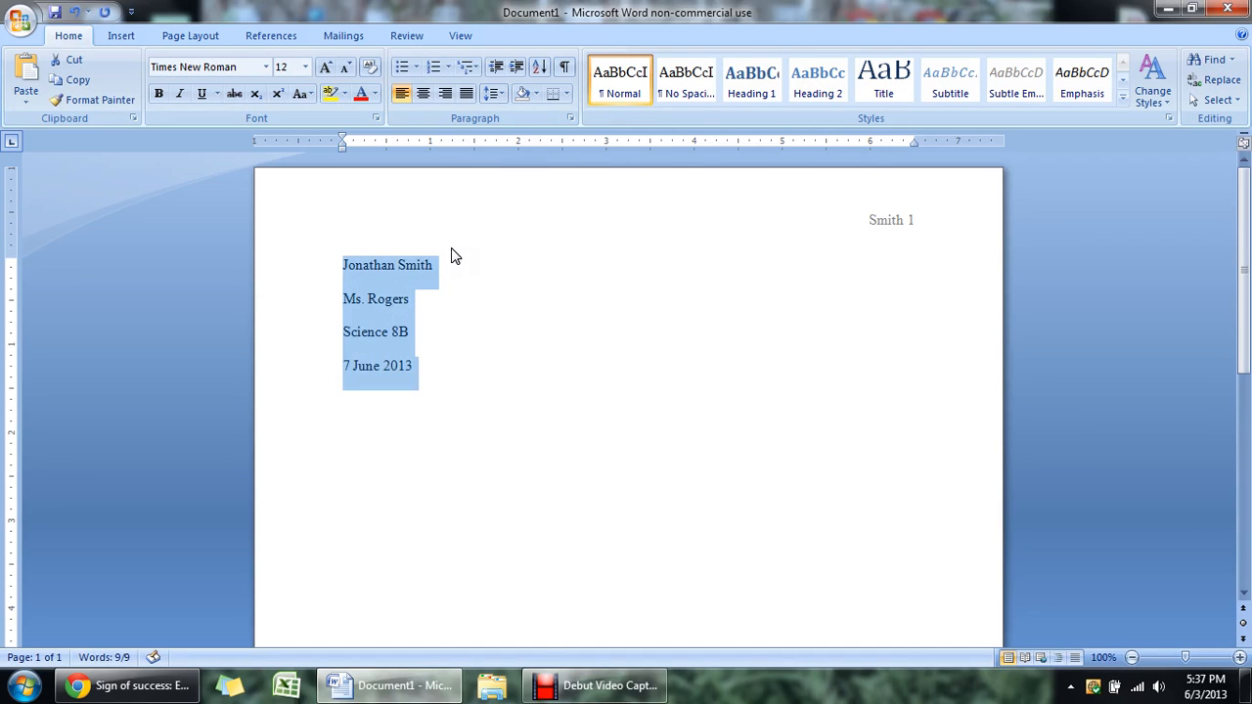
key(ctrl+1)
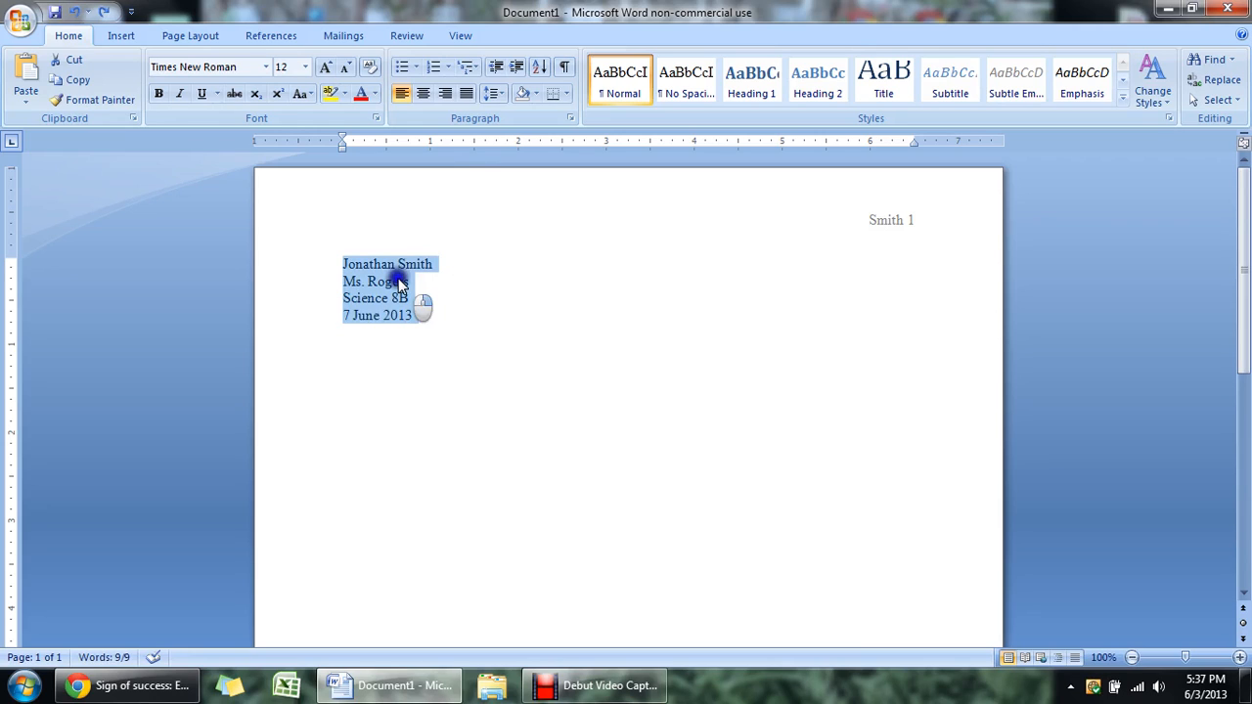
- Set the selected heading lines to double line spacing in the paragraph settings, and place the cursor after the date
right_click(398, 280)
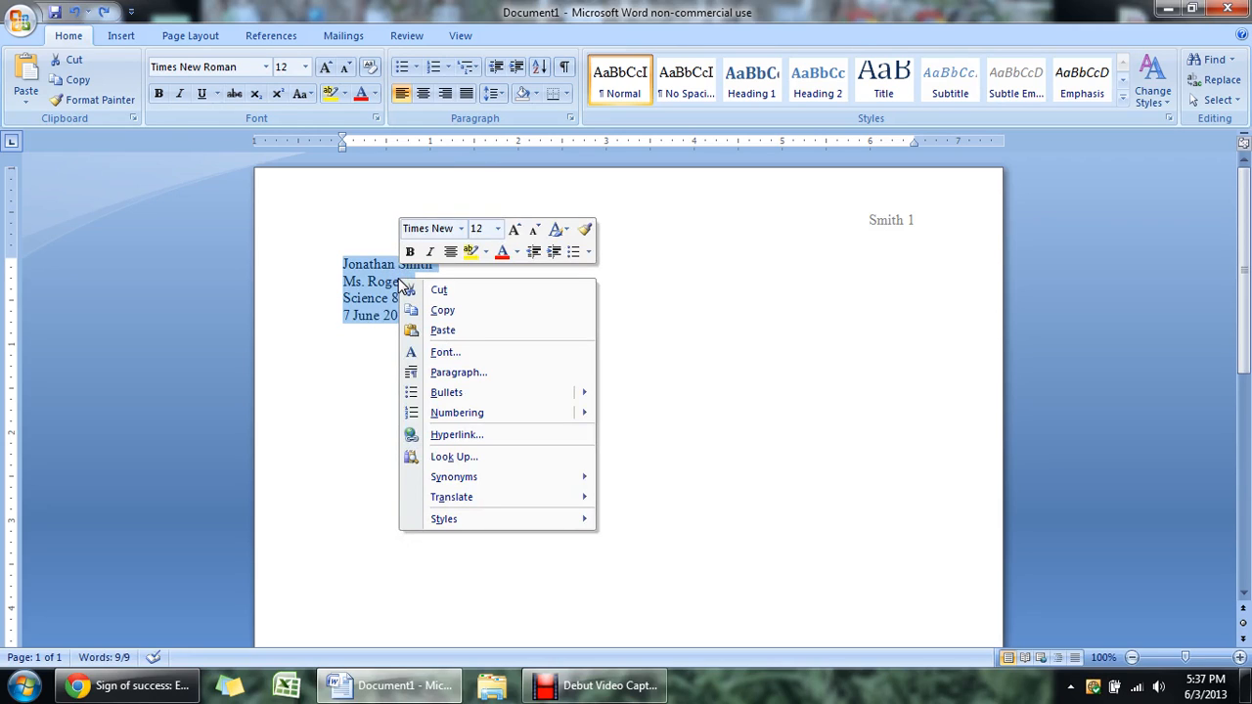
click(460, 373)
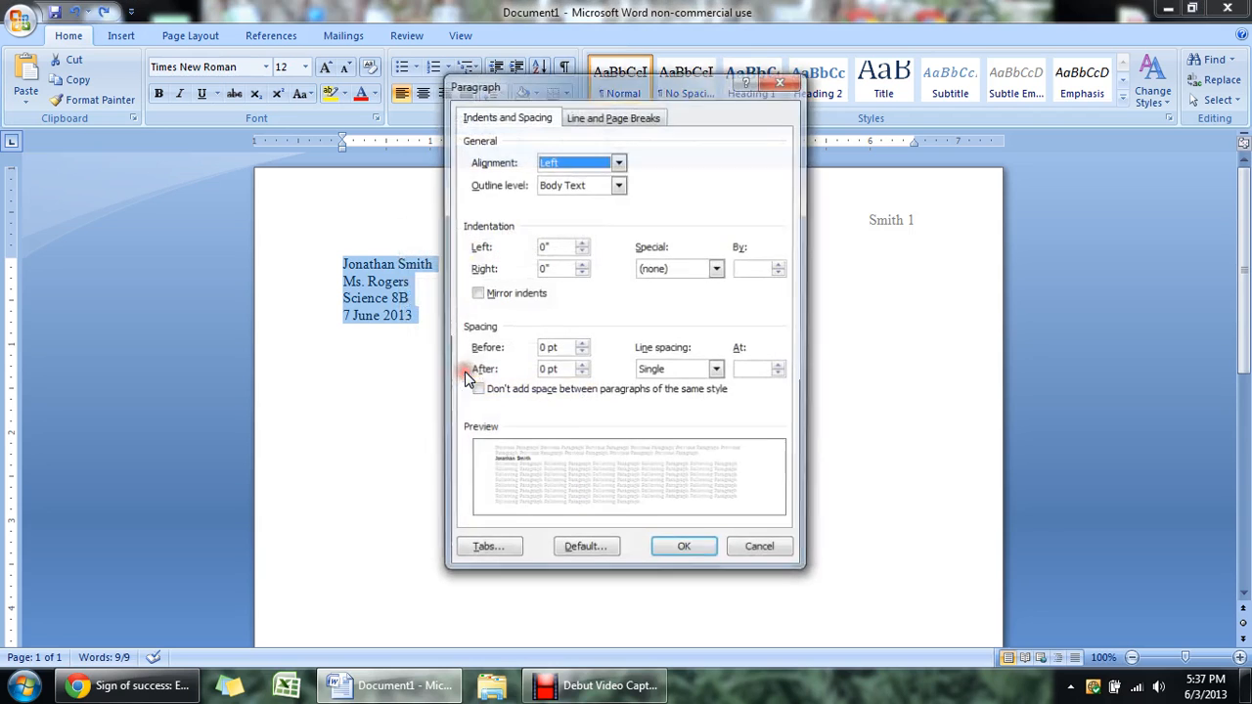
click(672, 373)
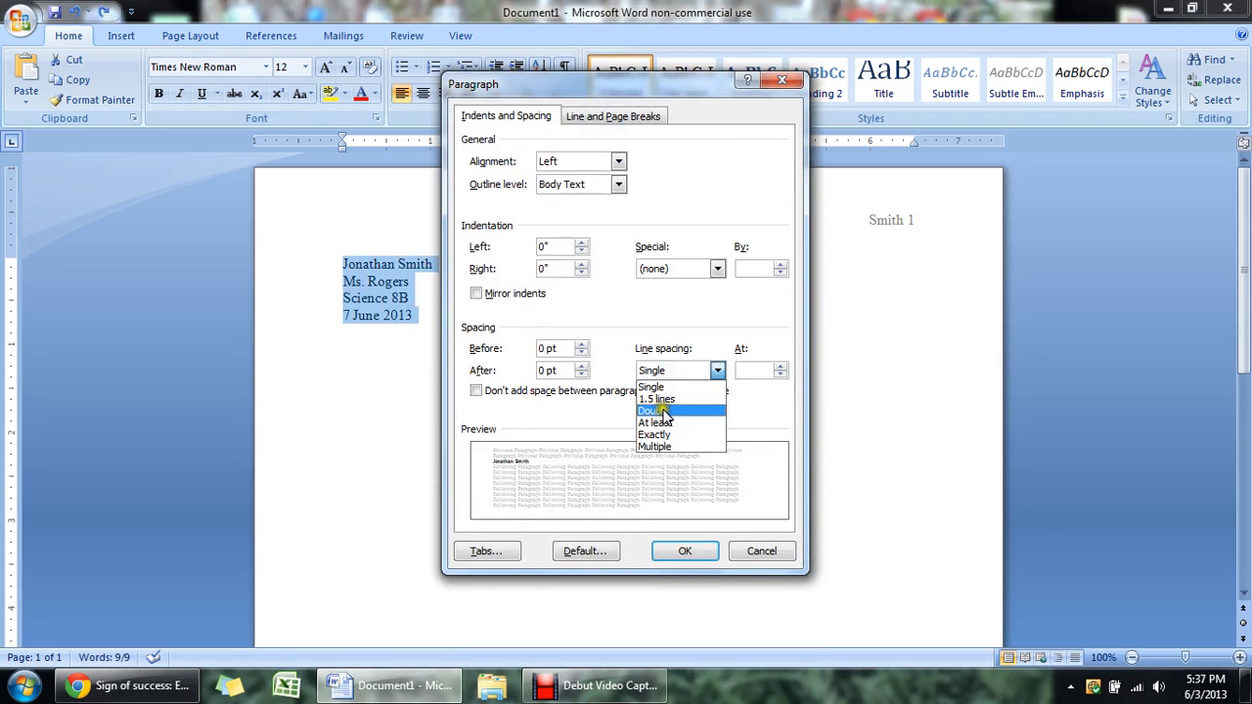
click(655, 411)
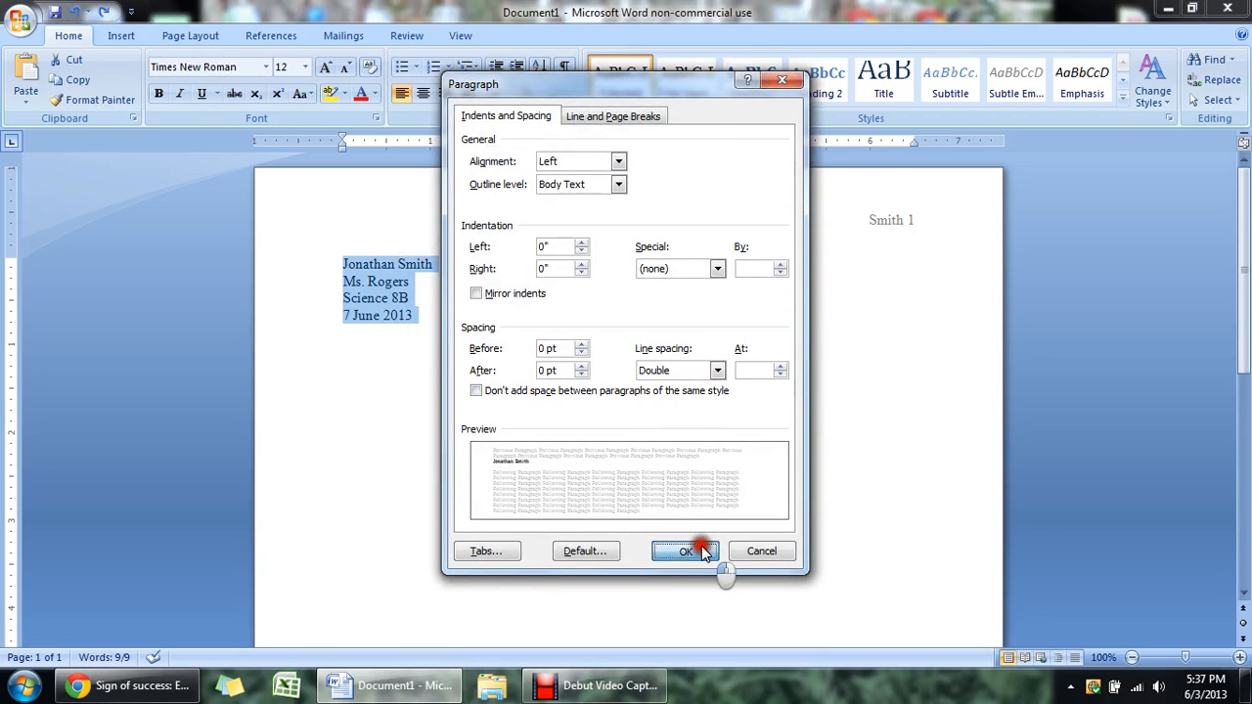
click(701, 548)
click(444, 367)
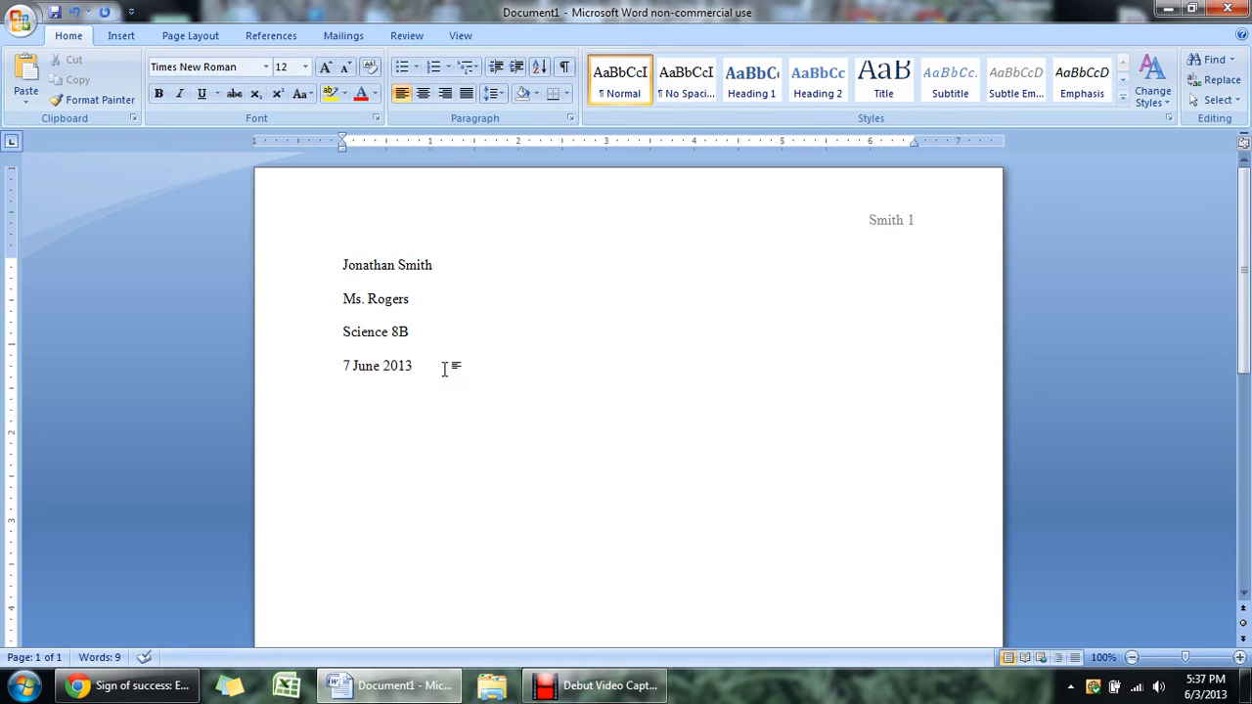
- Add a centered title line below the date reading "Endangered Species Report"
key(Return)
key(ctrl+e)
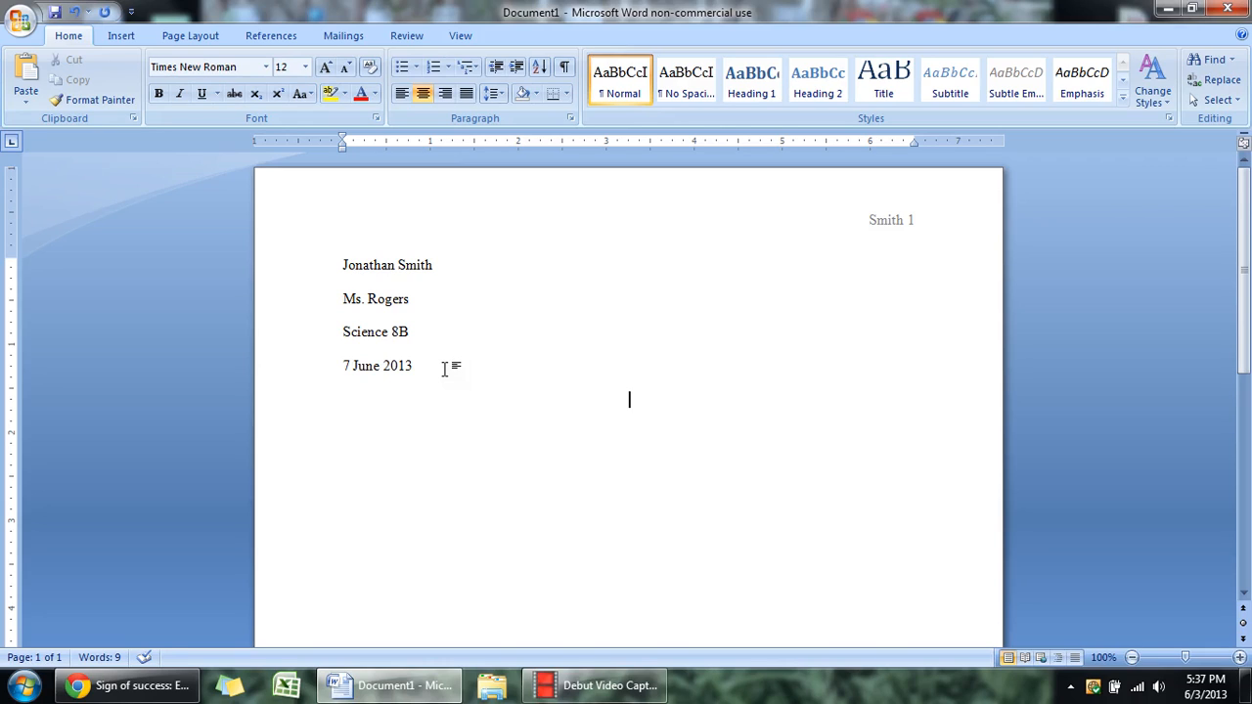
text(Endangered)
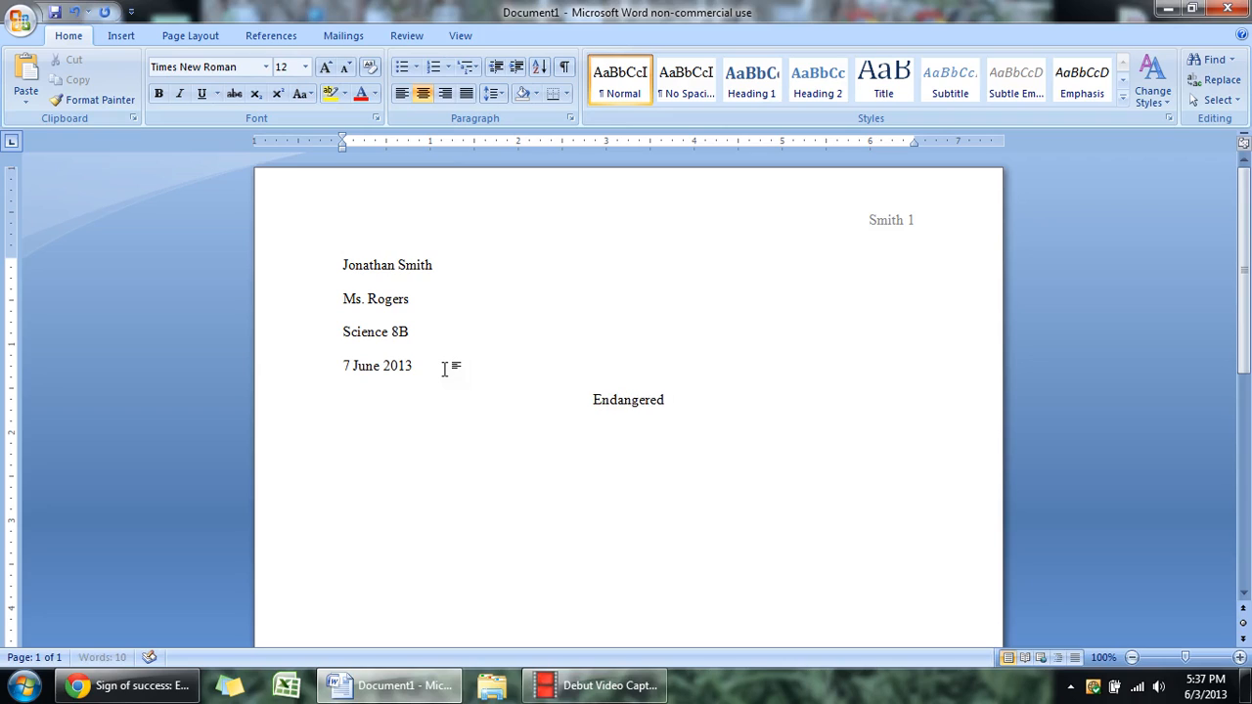
text( Species Repor)
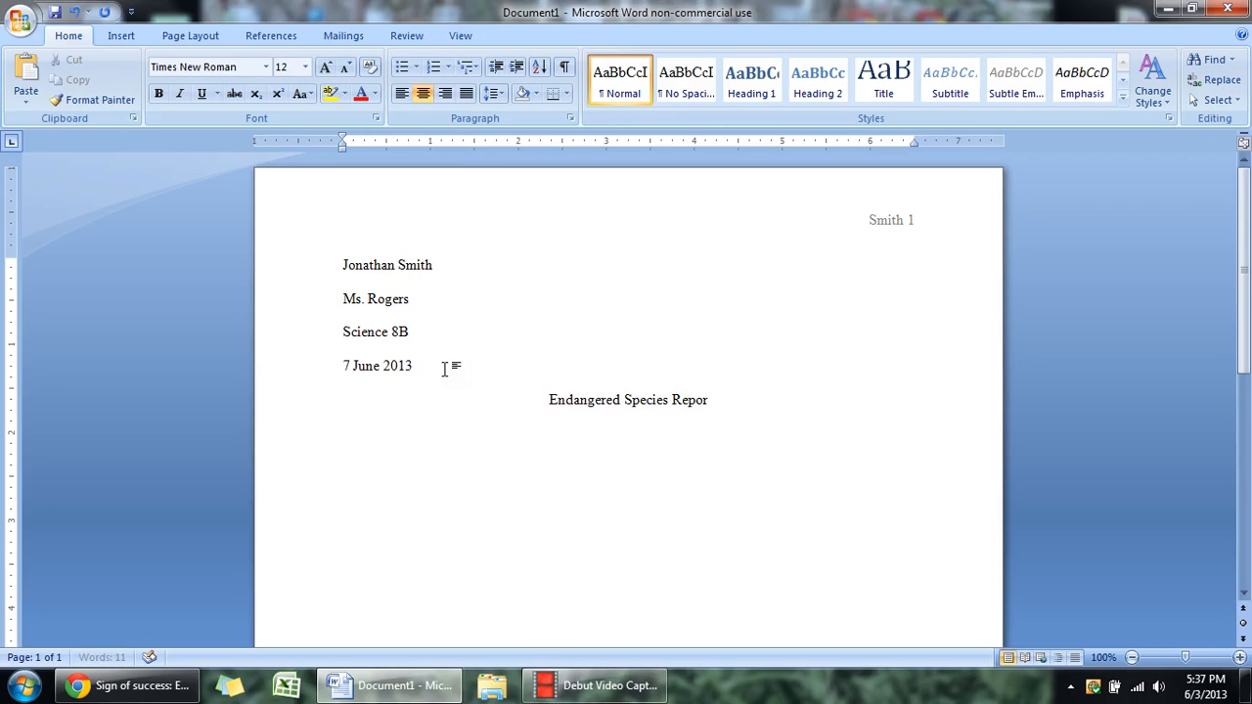
text(t)
- Replace the centered title with "Protect the Pygmy Rabbit"
shift+click(553, 399)
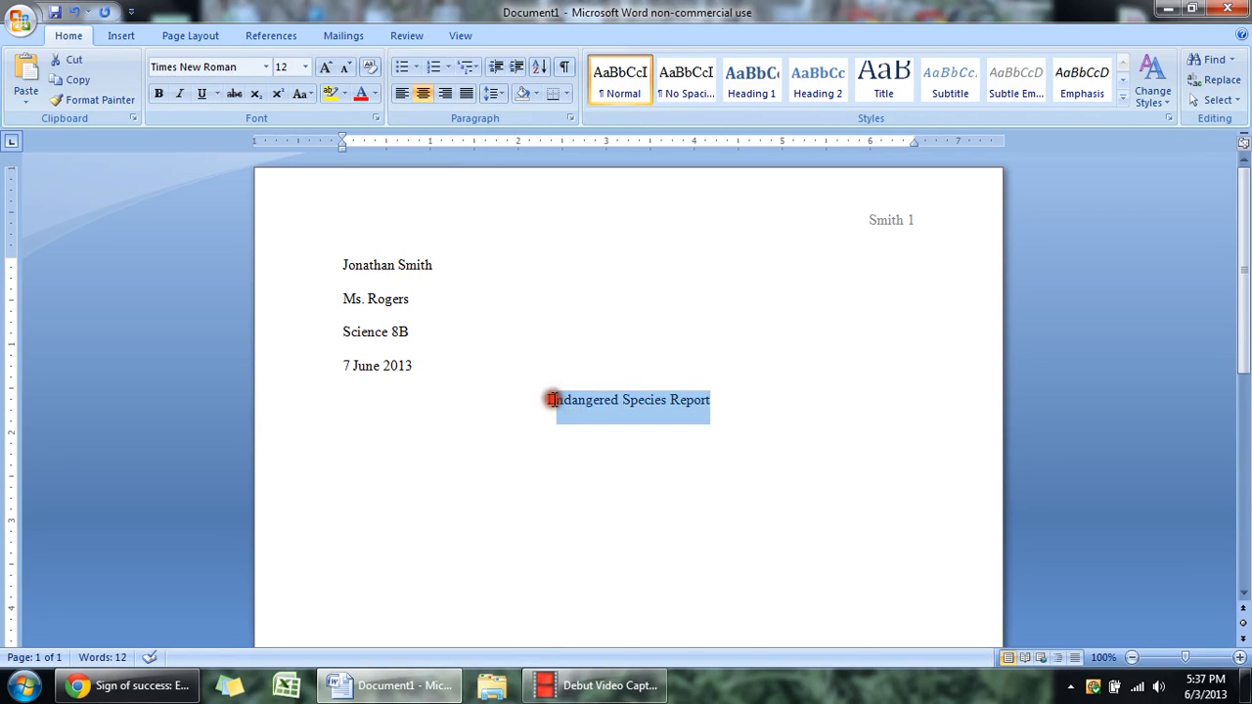
key(BackSpace)
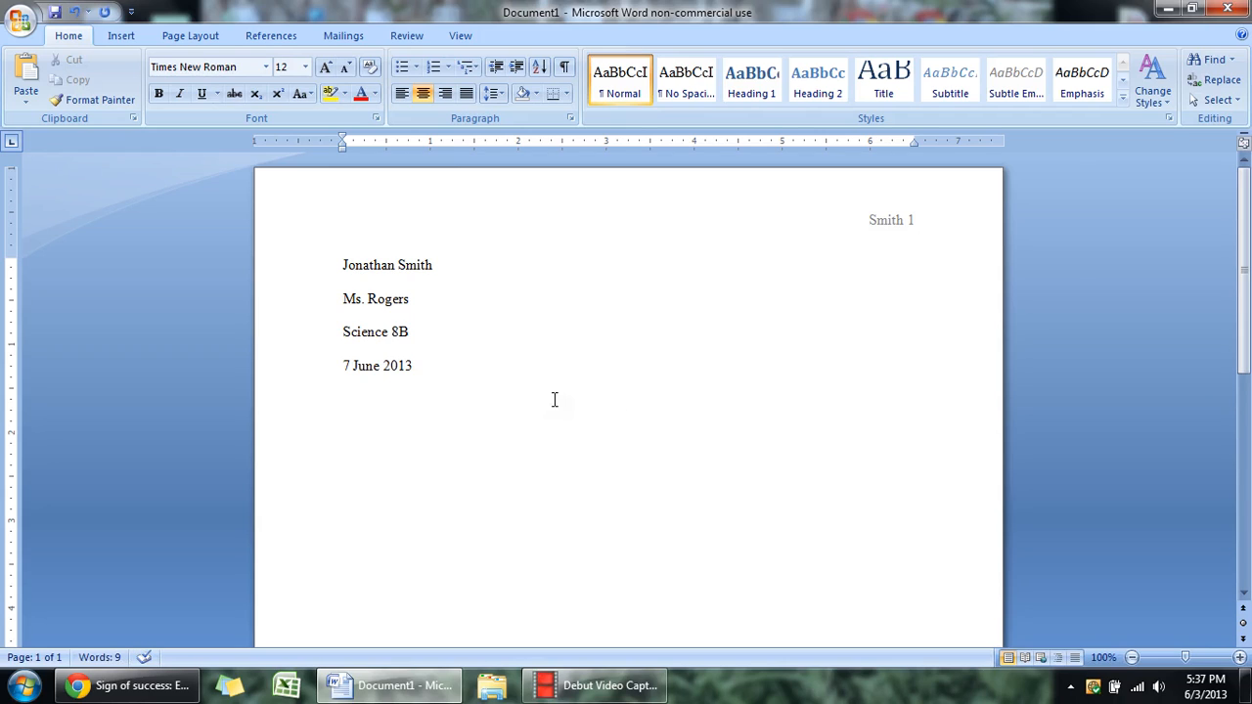
text(Protect the Pygmy )
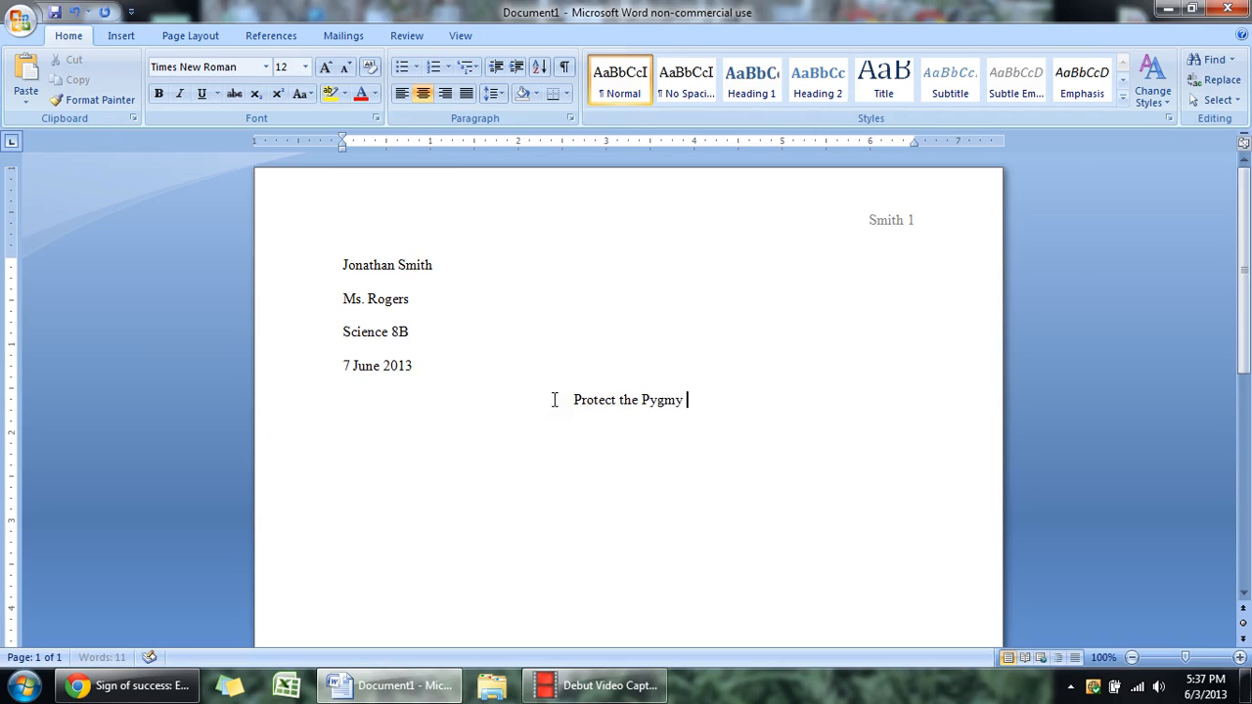
text(Rabbit)
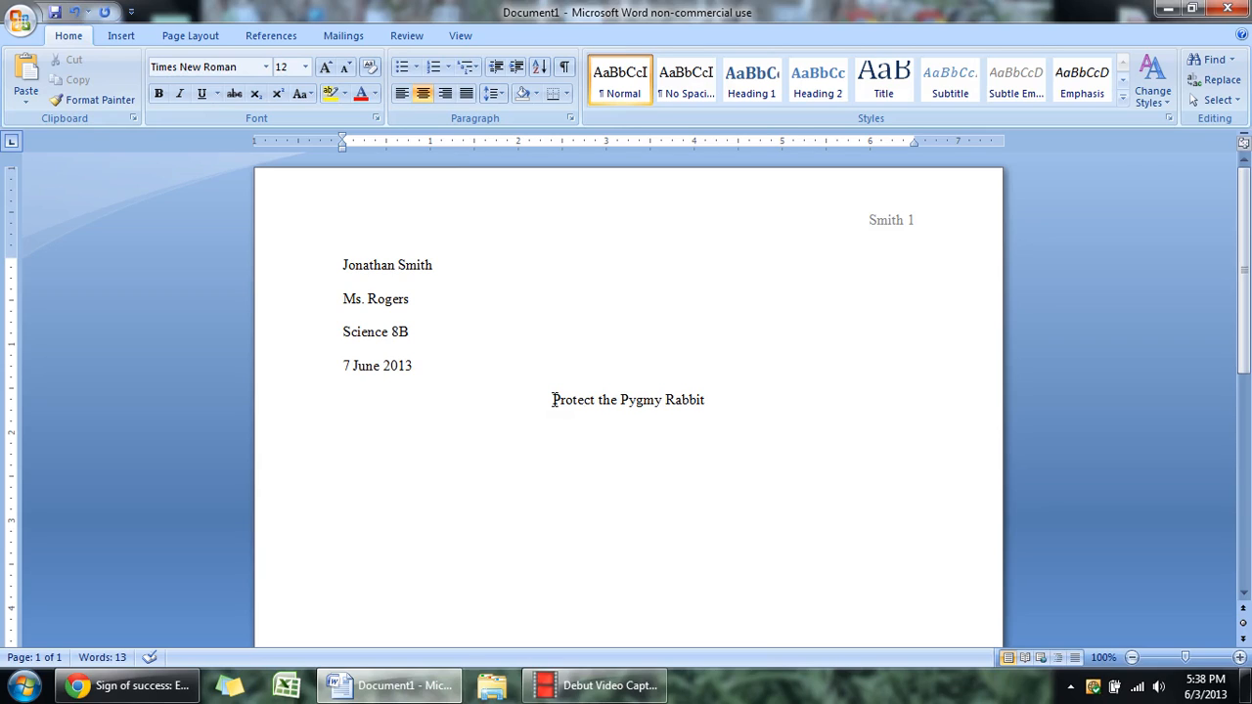
- Start a left-aligned body paragraph below the title with an indented first line beginning with "The"
key(Return)
key(ctrl+l)
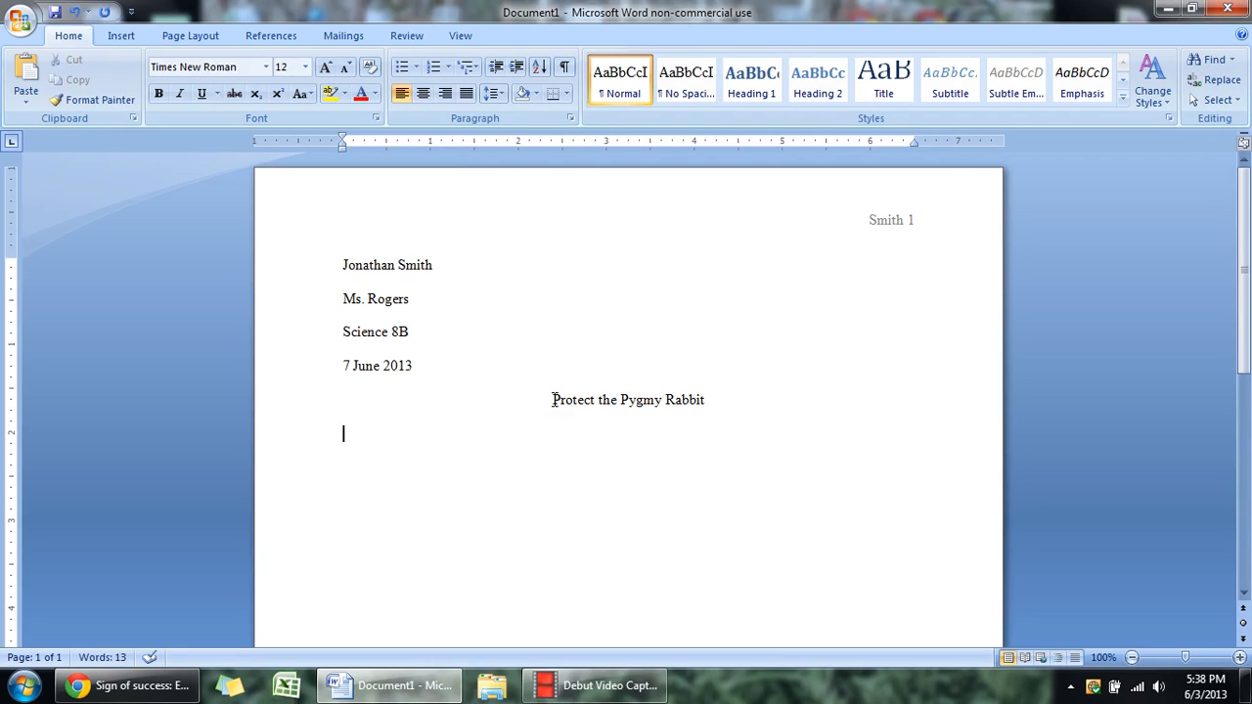
key(Tab)
text(The)
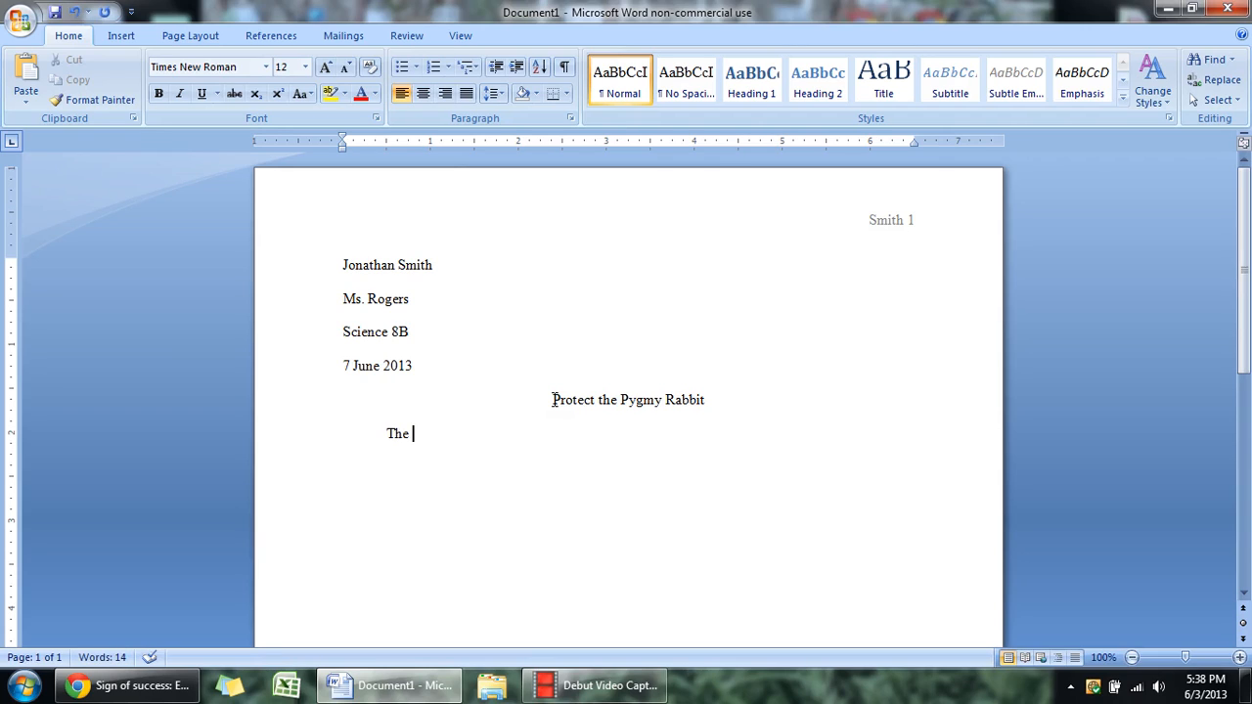